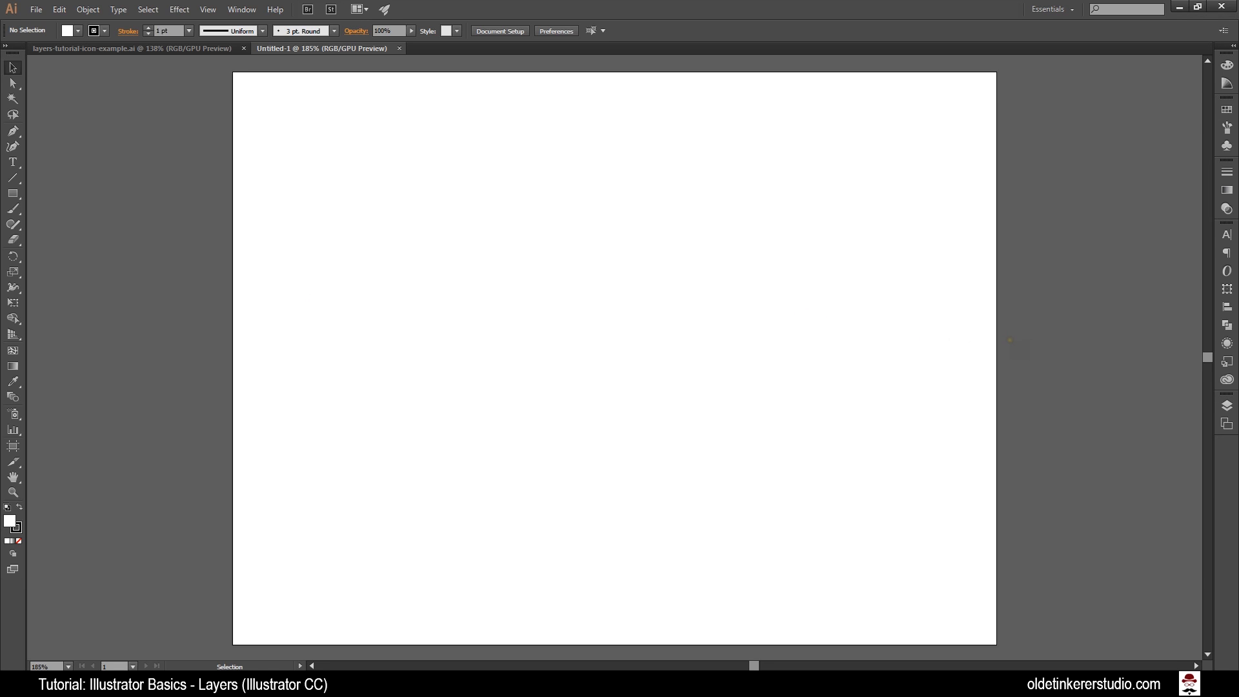
Display the list of the document's layers.
left_click(1225, 406)
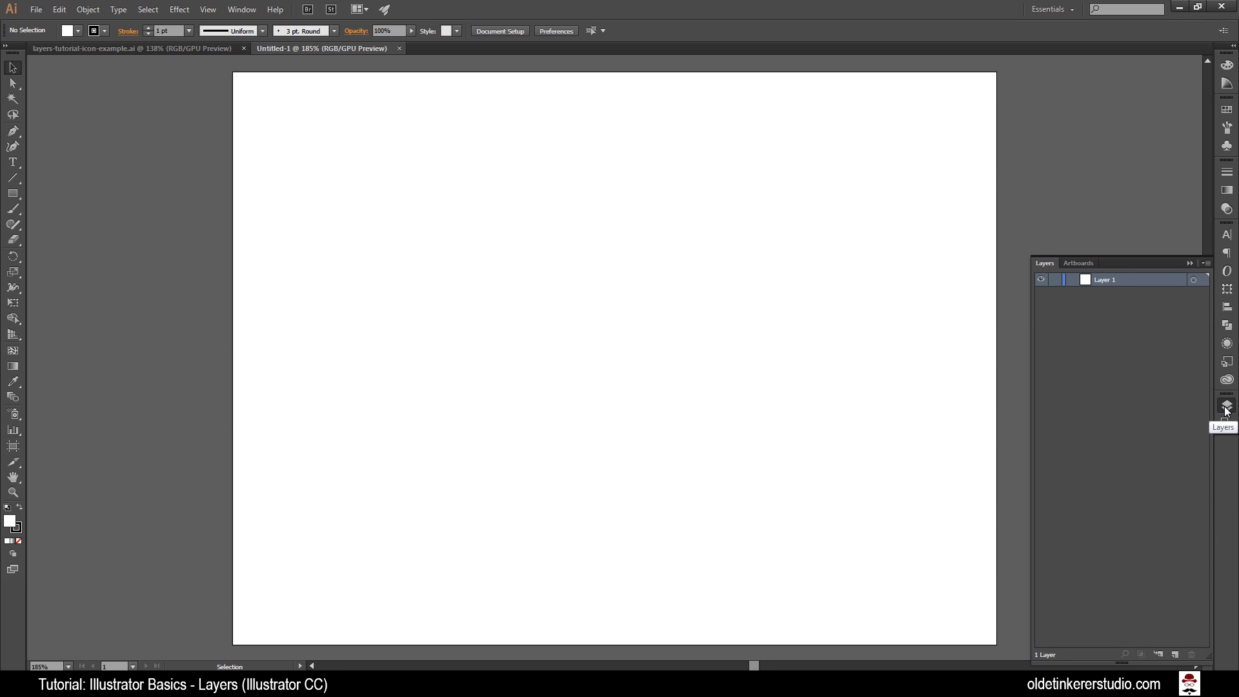
left_click(239, 10)
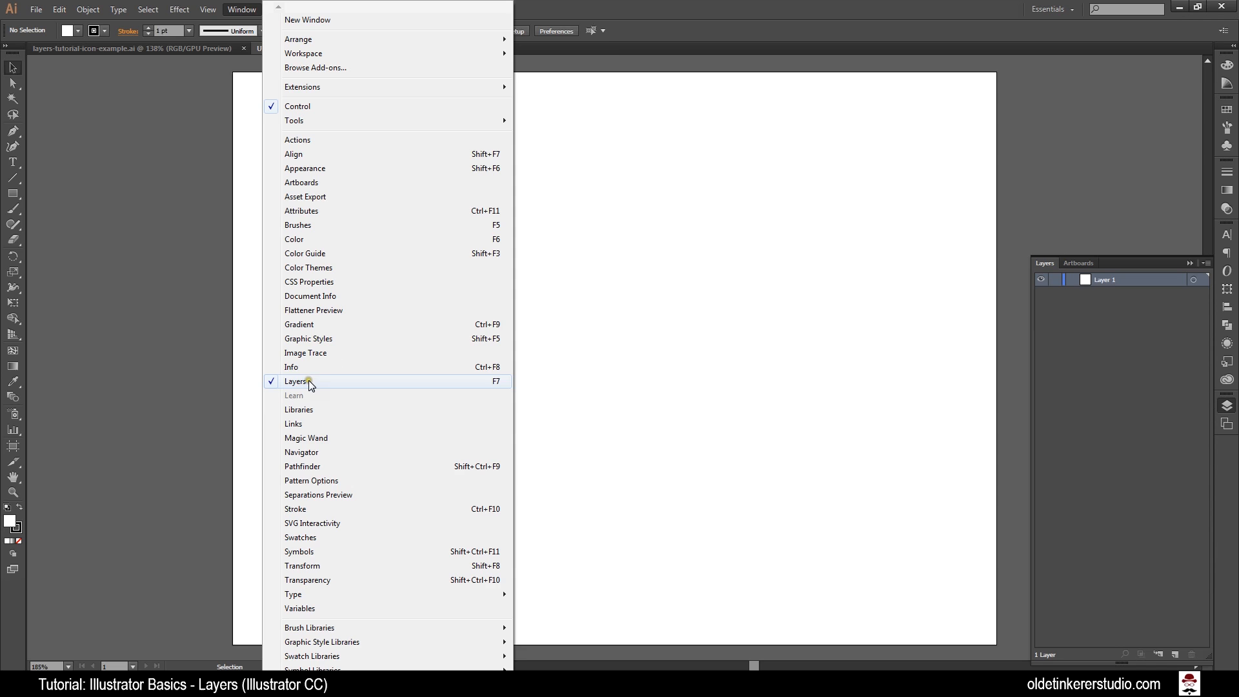
left_click(635, 12)
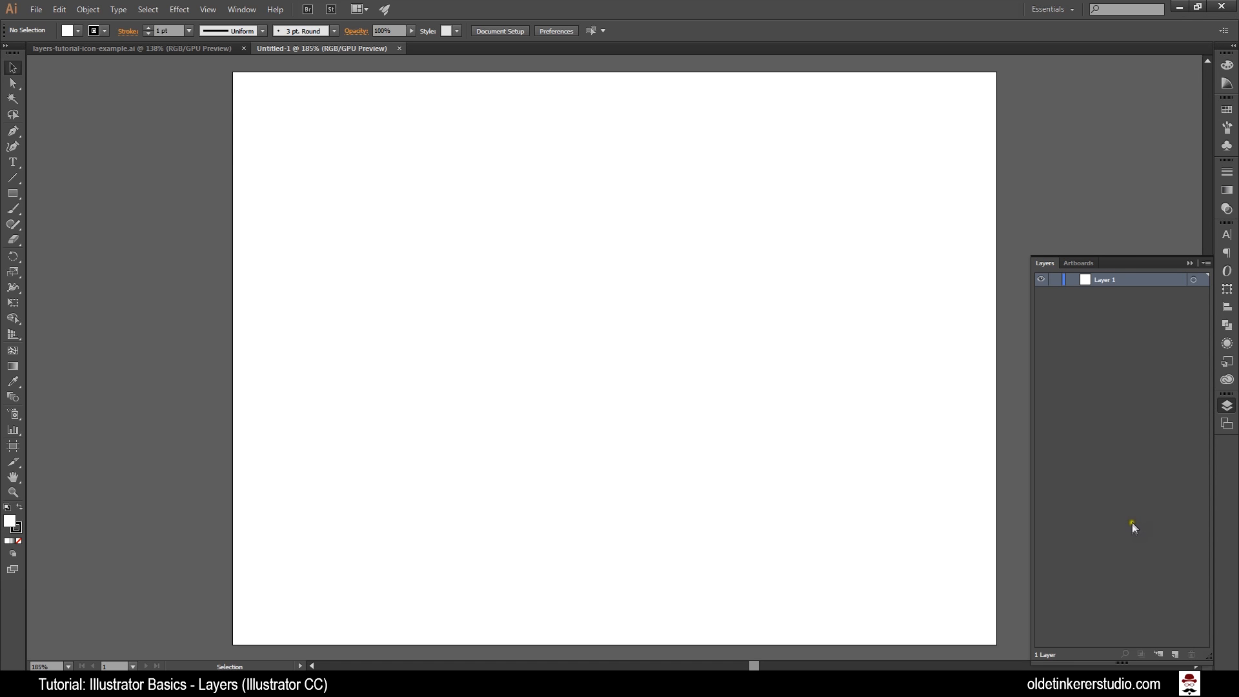
Draw a rectangle about 225 by 217 px near the middle of the artboard and fill it with gold #c6a84a.
left_click(12, 195)
left_click_drag(514, 209, 784, 469)
left_click(10, 522)
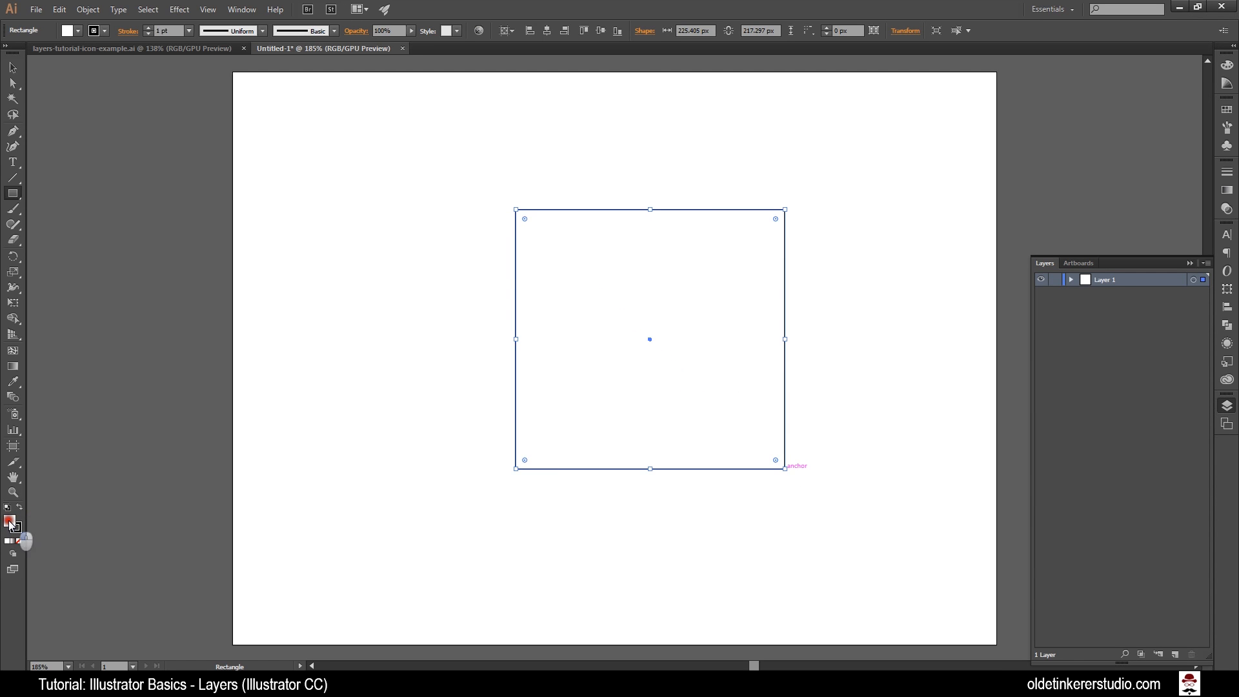
double_click(9, 521)
left_click_drag(933, 535, 931, 515)
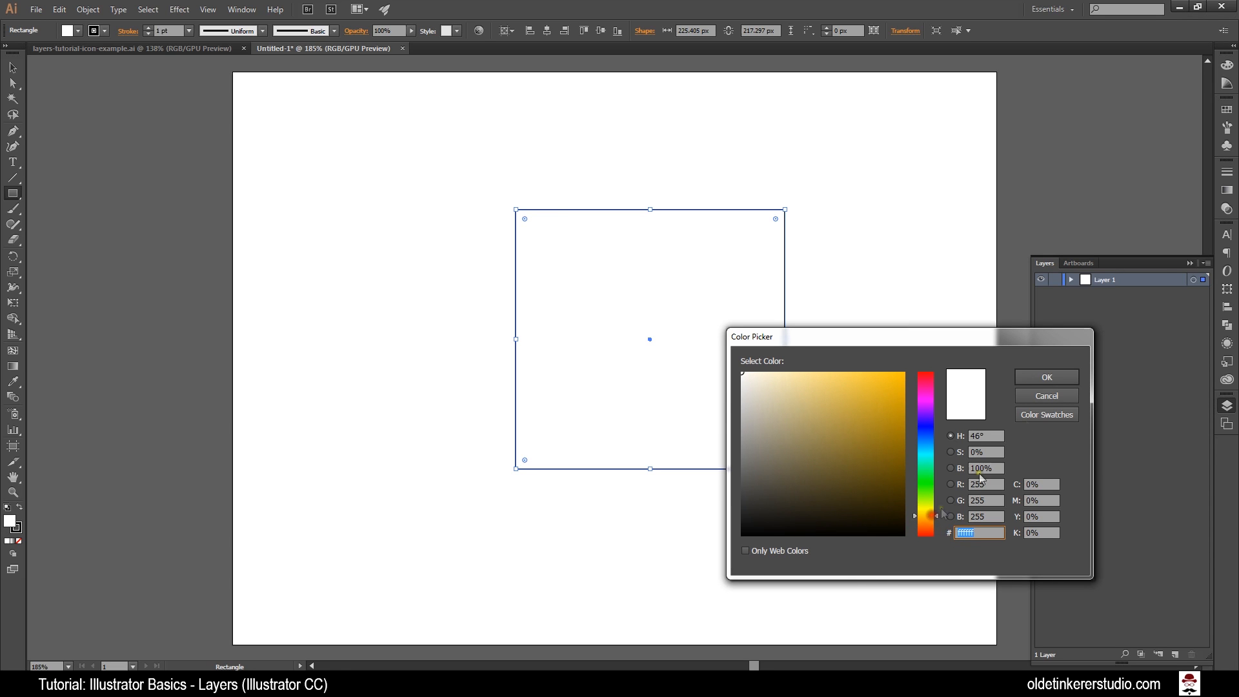
left_click(844, 408)
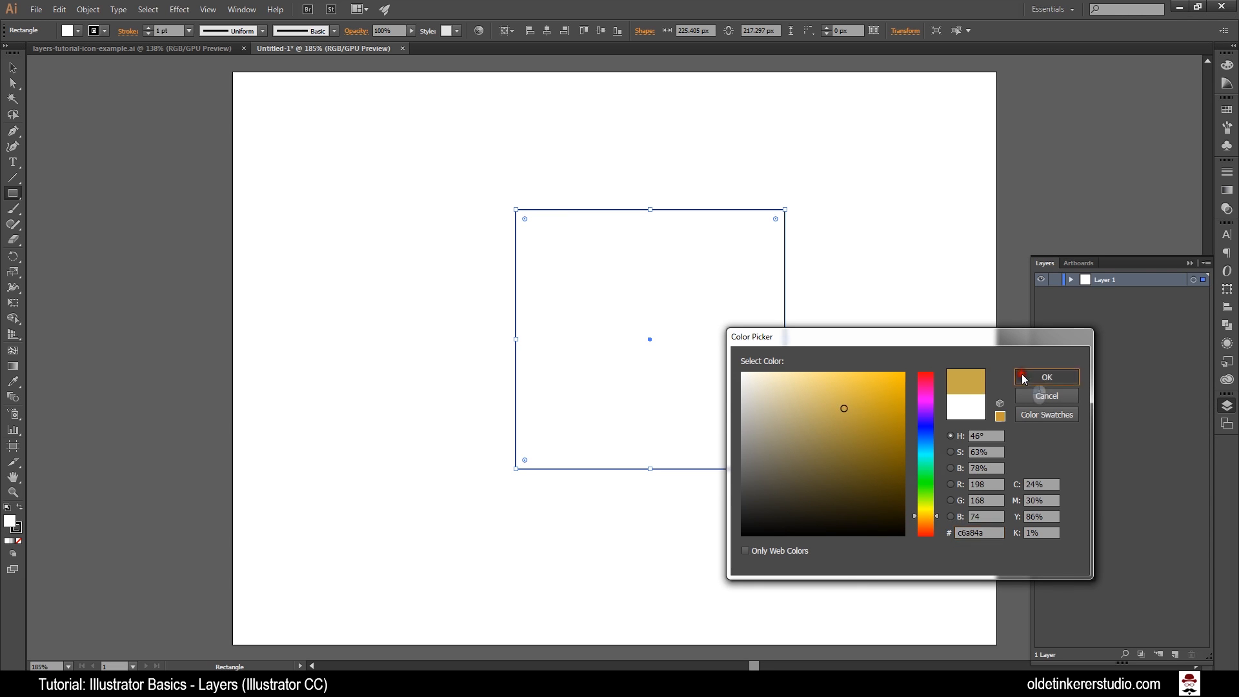
left_click(1022, 379)
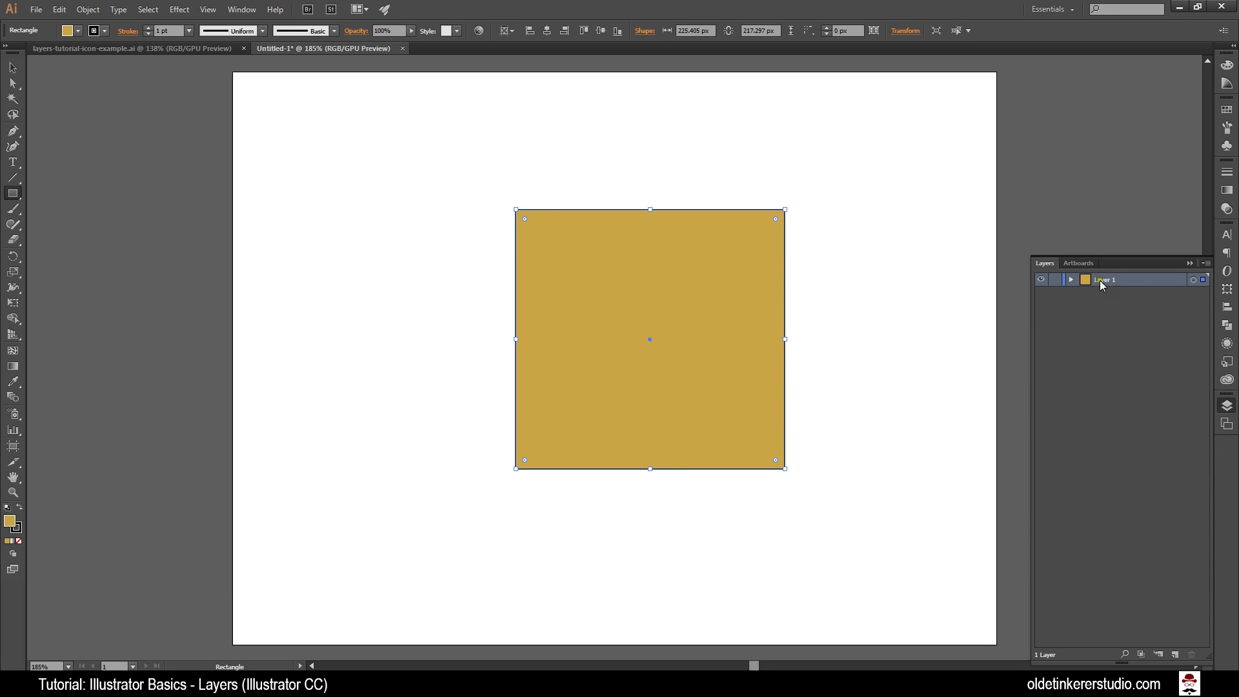
Create a new layer above Layer 1 and move the gold rectangle from Layer 1 onto it.
left_click(1070, 279)
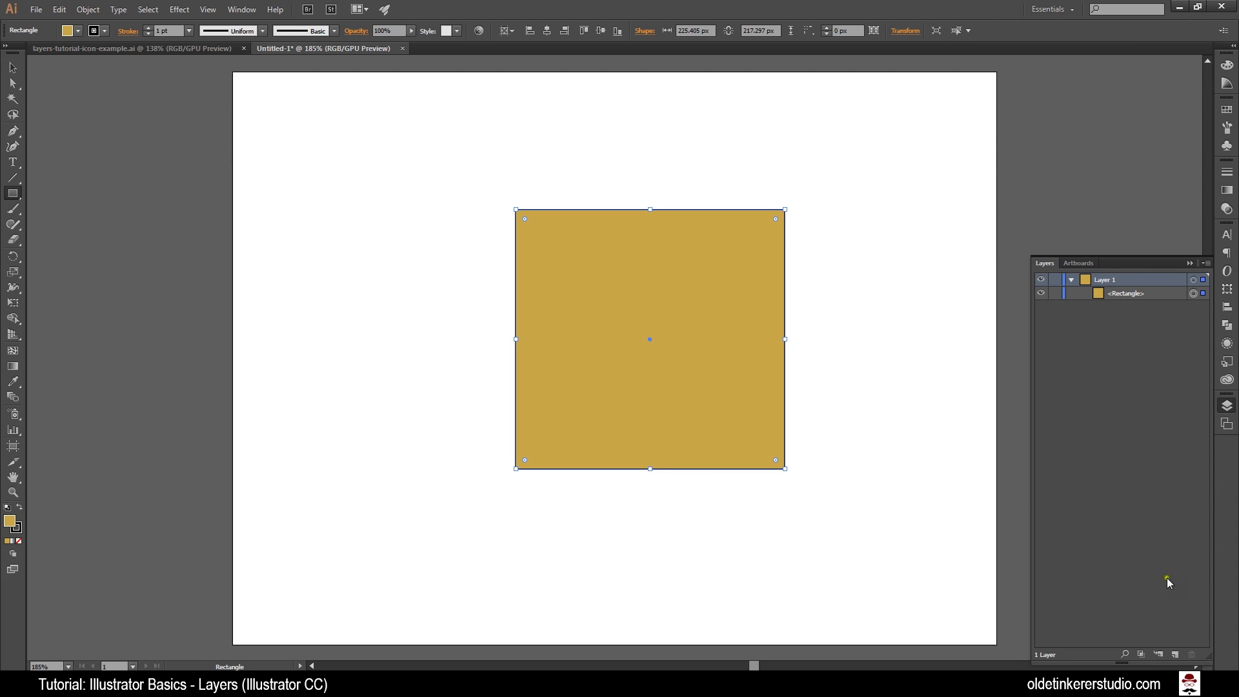
left_click(1176, 653)
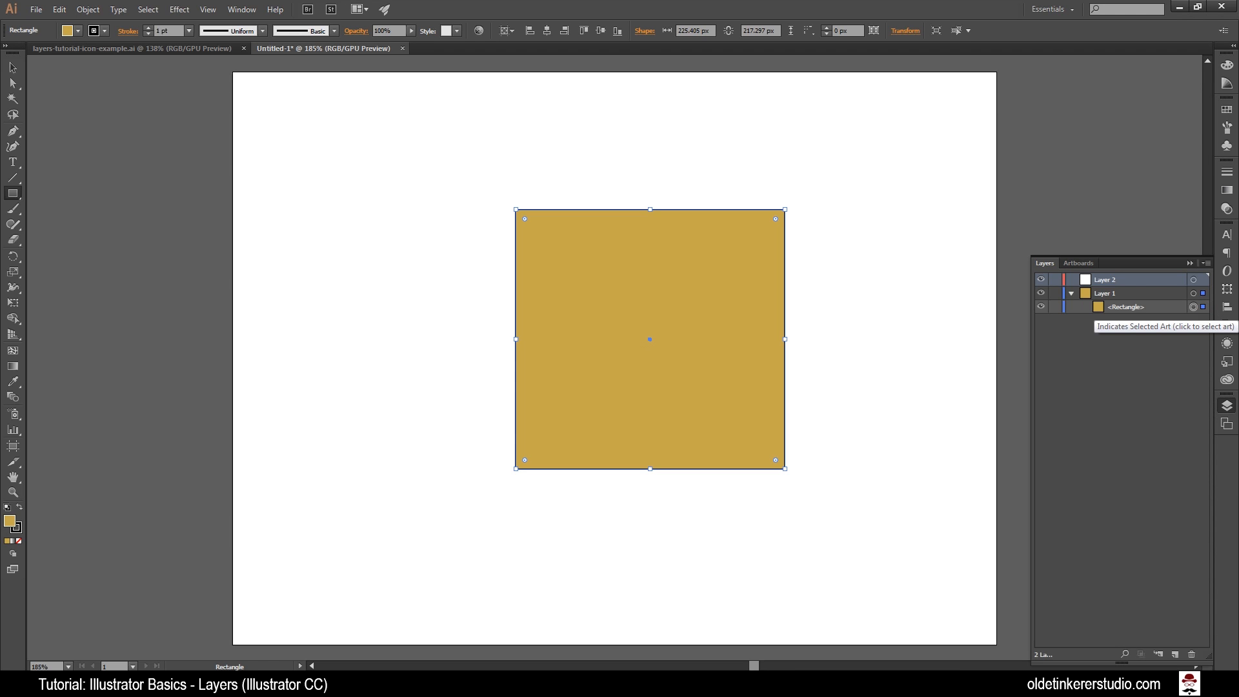
left_click(1202, 308)
left_click_drag(1202, 308, 1203, 280)
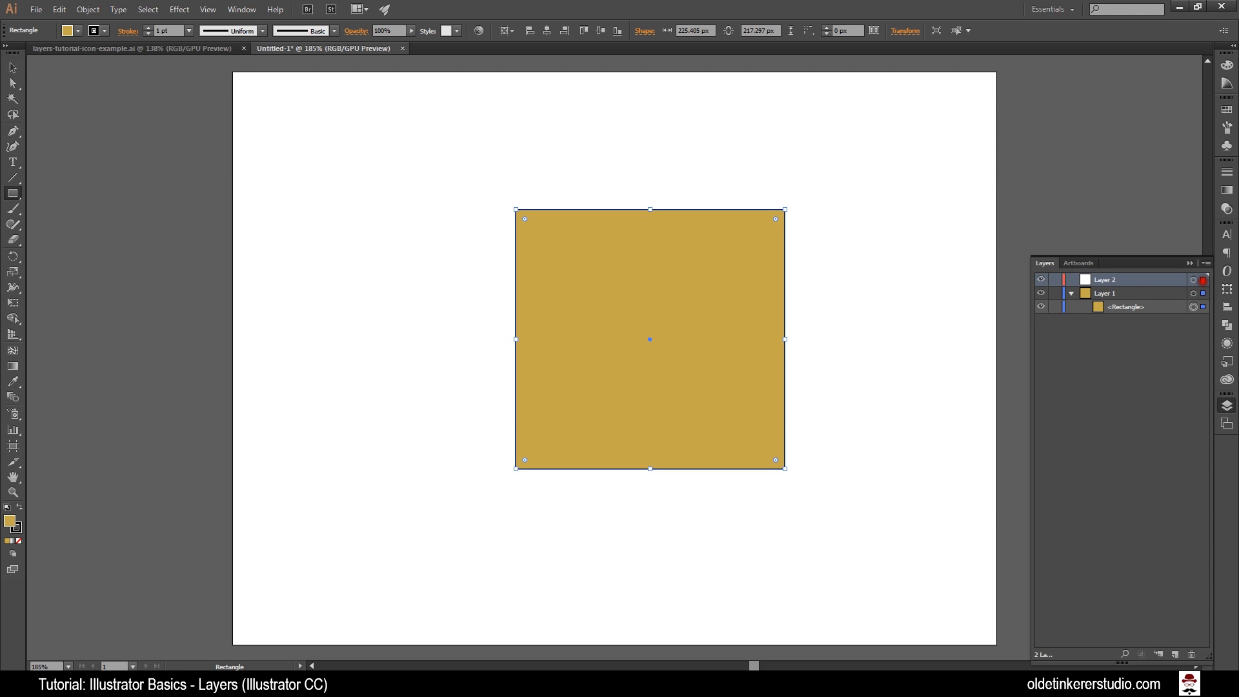
left_click_drag(1202, 280, 1202, 280)
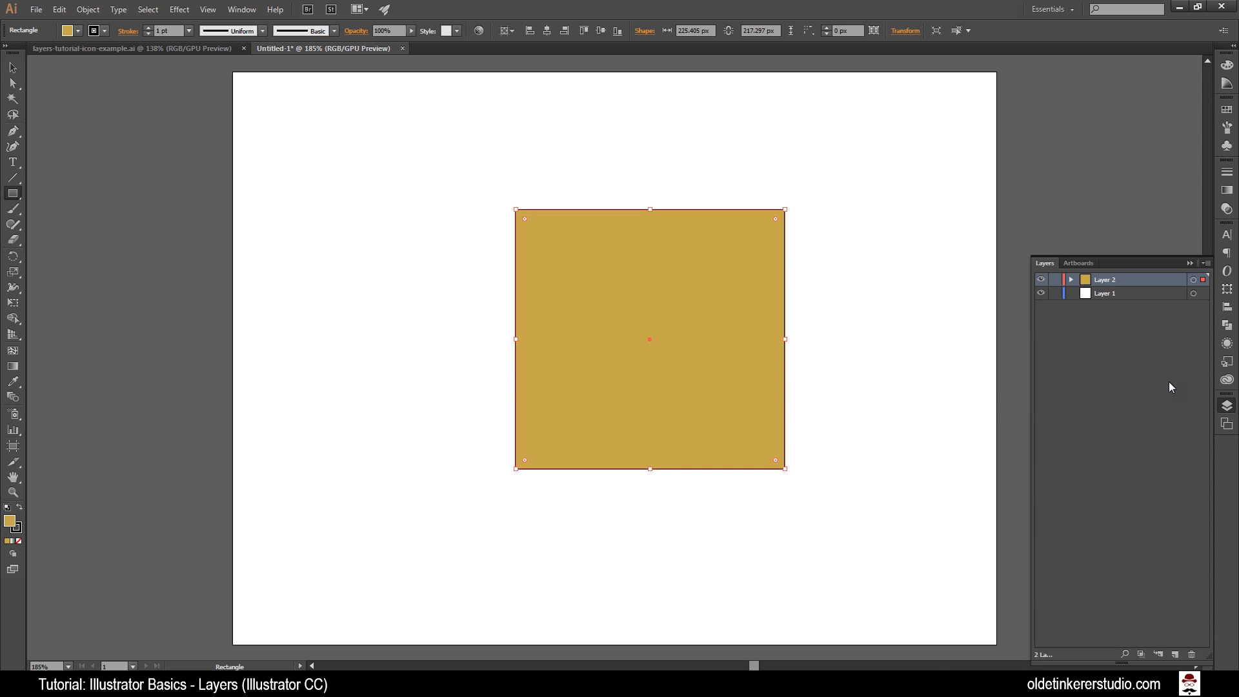
Review the commands available for Layer 2, from creating, duplicating and deleting layers to flattening, templates and display options.
left_click(1205, 264)
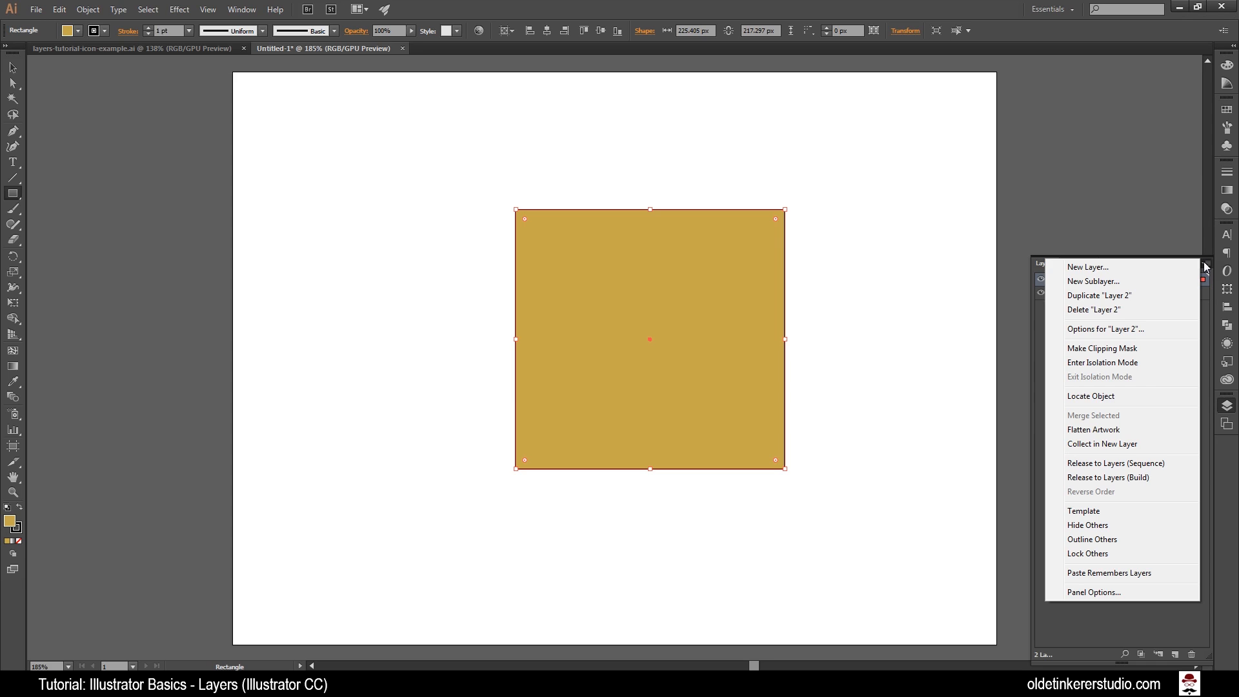
left_click(1171, 267)
left_click(1168, 296)
left_click(1168, 309)
left_click(1167, 330)
left_click(1164, 428)
left_click(1160, 443)
left_click(1169, 463)
left_click(1163, 488)
left_click(1156, 514)
left_click(1130, 628)
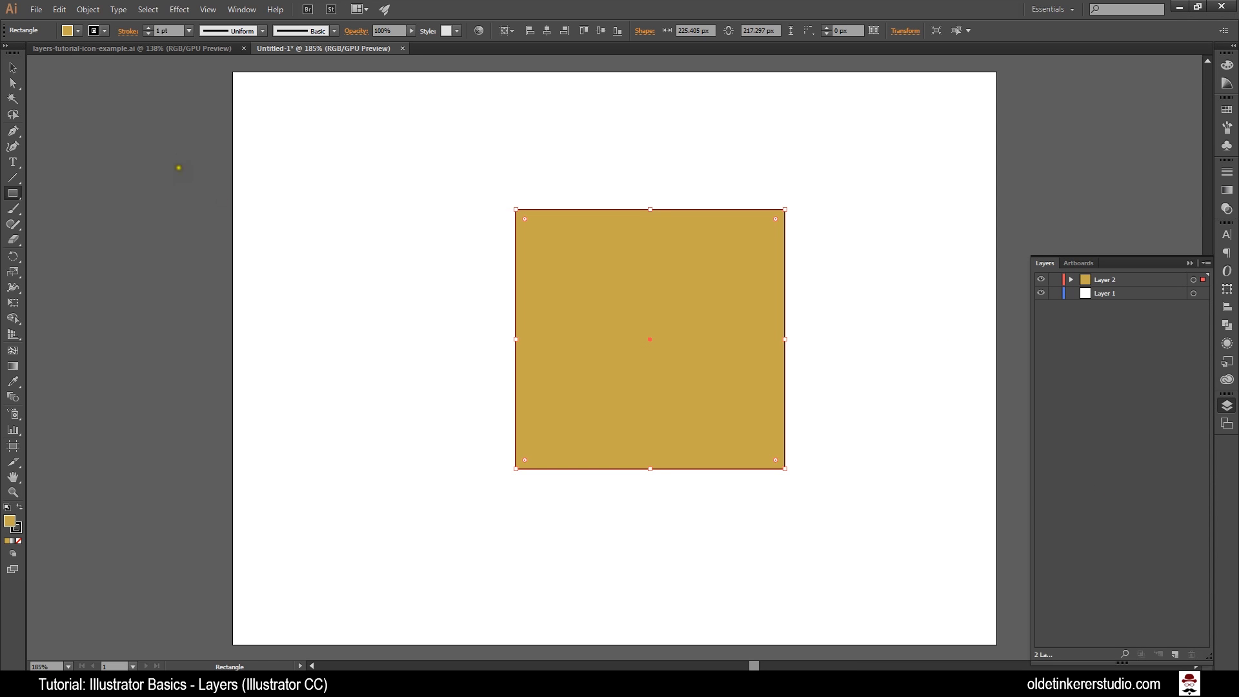
Switch to the layers-tutorial-icon-example.ai document and add two new layers above Layer 1.
left_click(72, 46)
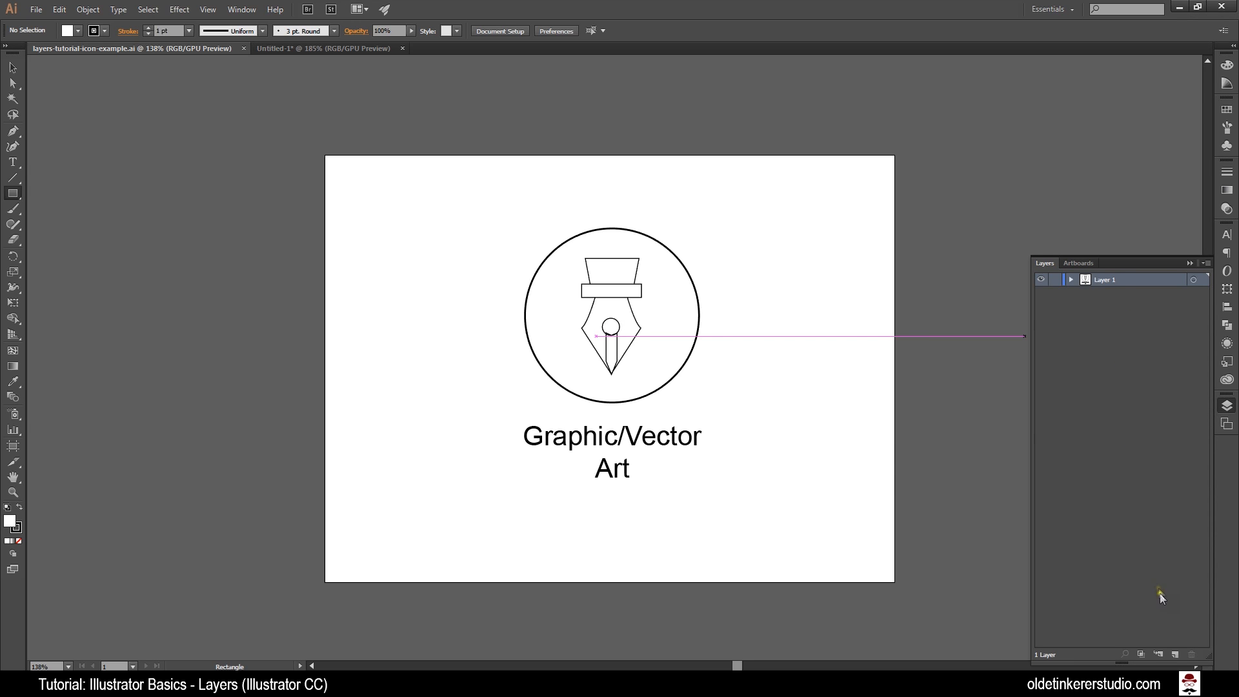
left_click(1174, 654)
left_click(1174, 654)
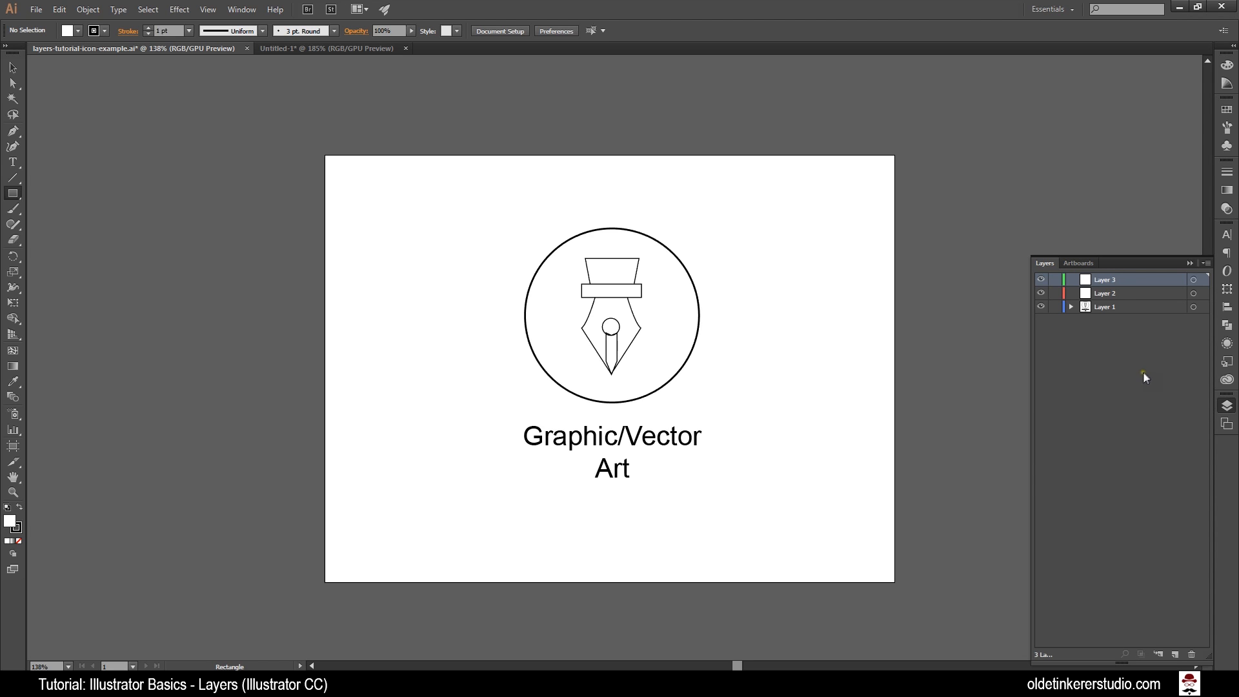
Rename Layer 1 as Graphic, Layer 2 as Circle and Layer 3 as Text.
double_click(1100, 306)
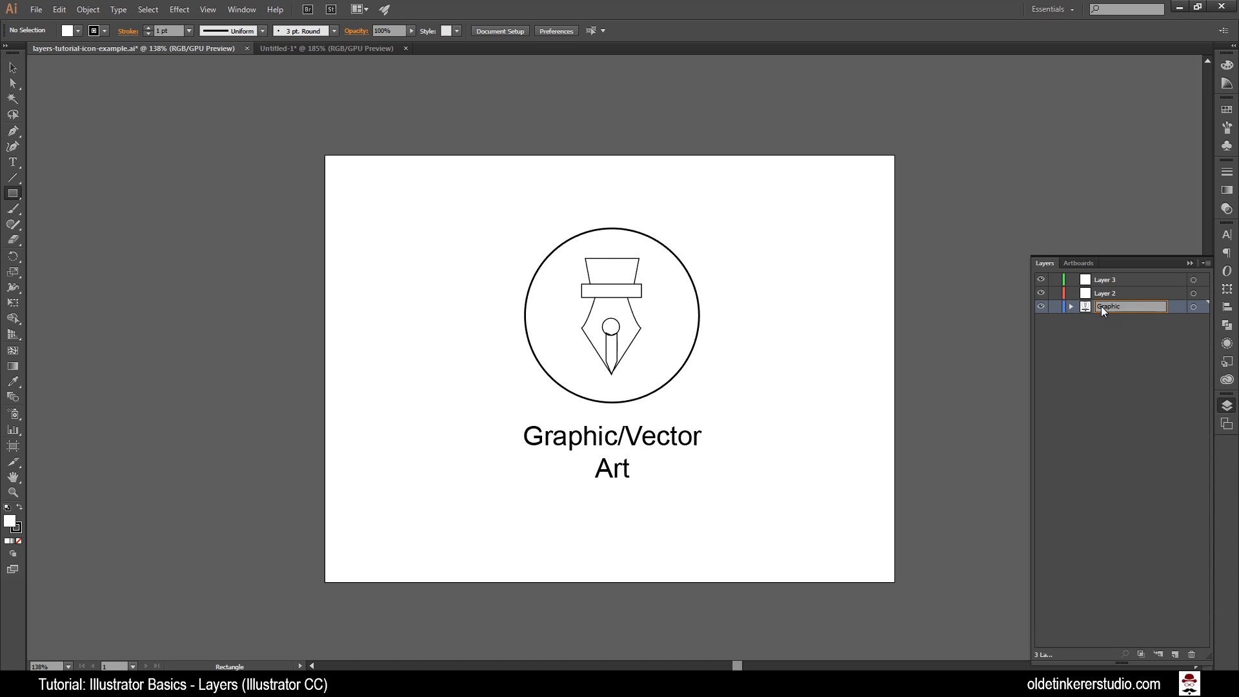
key("Return")
left_click(1105, 296)
double_click(1103, 292)
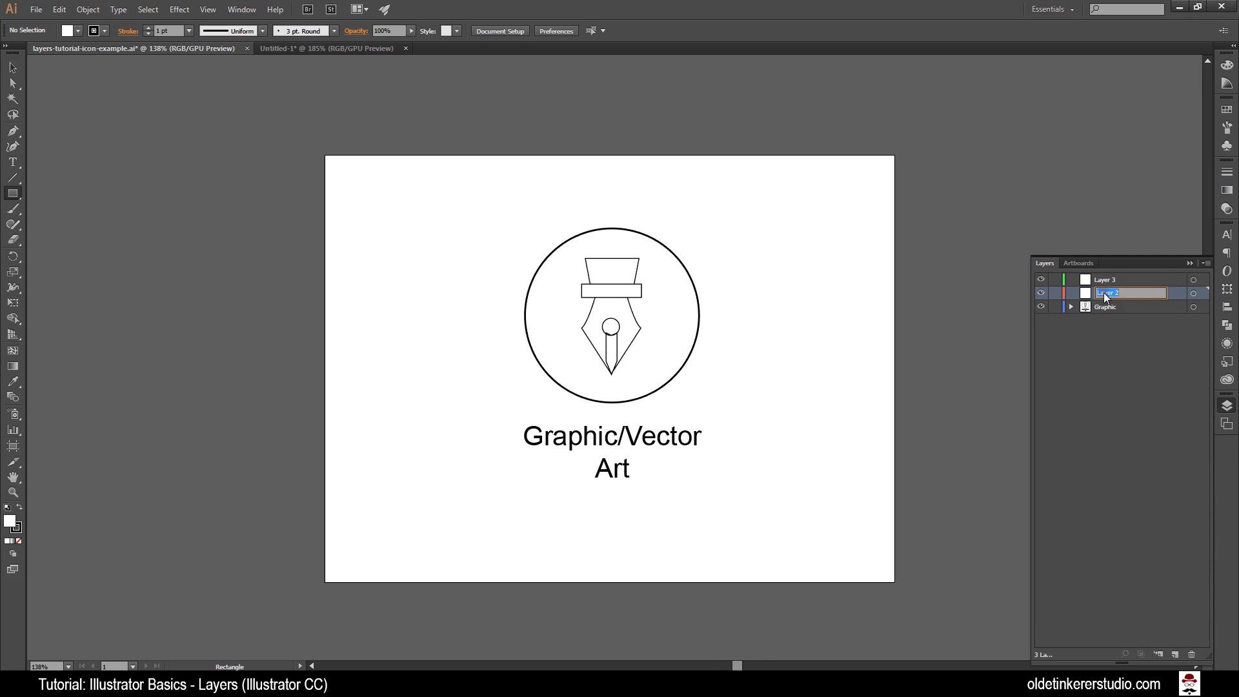
type("Circle")
key("Return")
double_click(1103, 281)
type("Te")
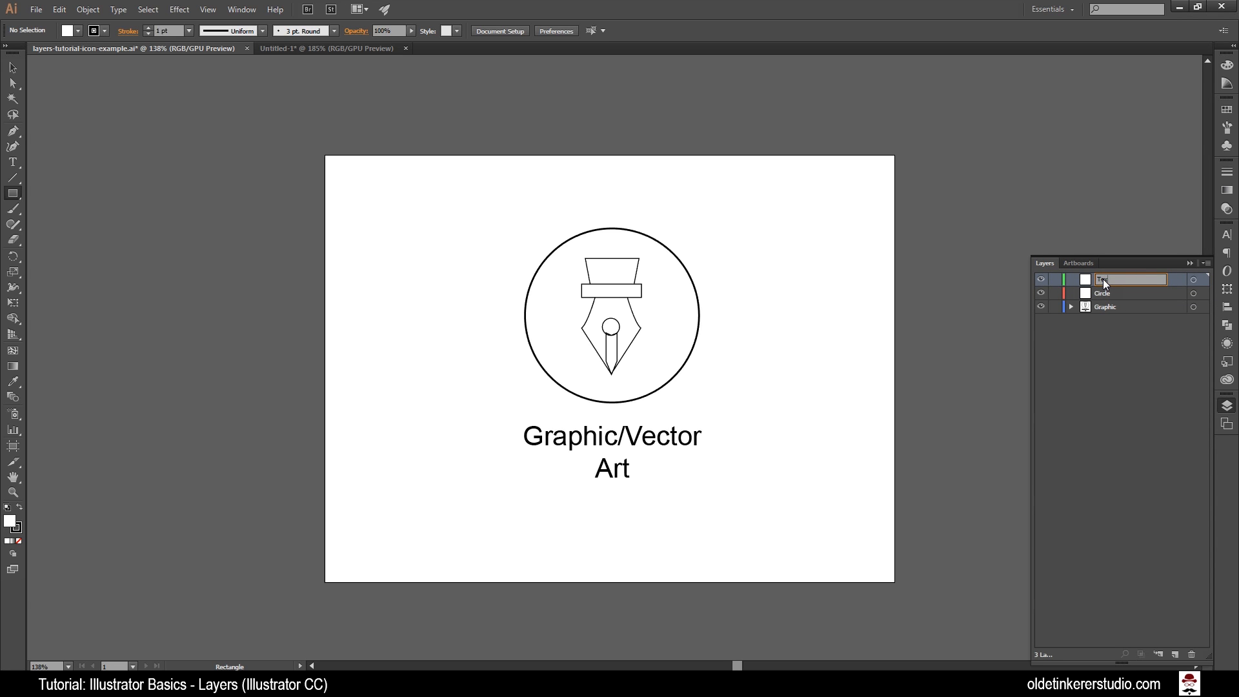
type("xt")
key("Return")
Review the layer options of the Text and Graphic layers without changing any setting.
left_click(1204, 265)
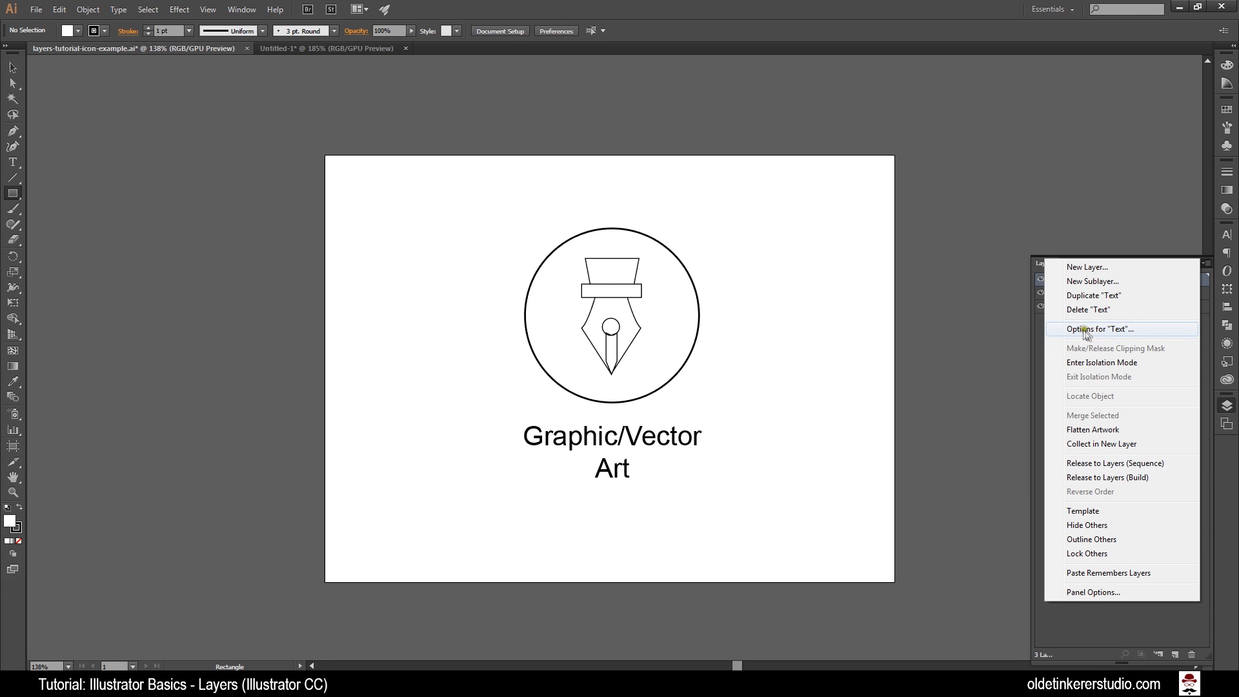
left_click(1123, 331)
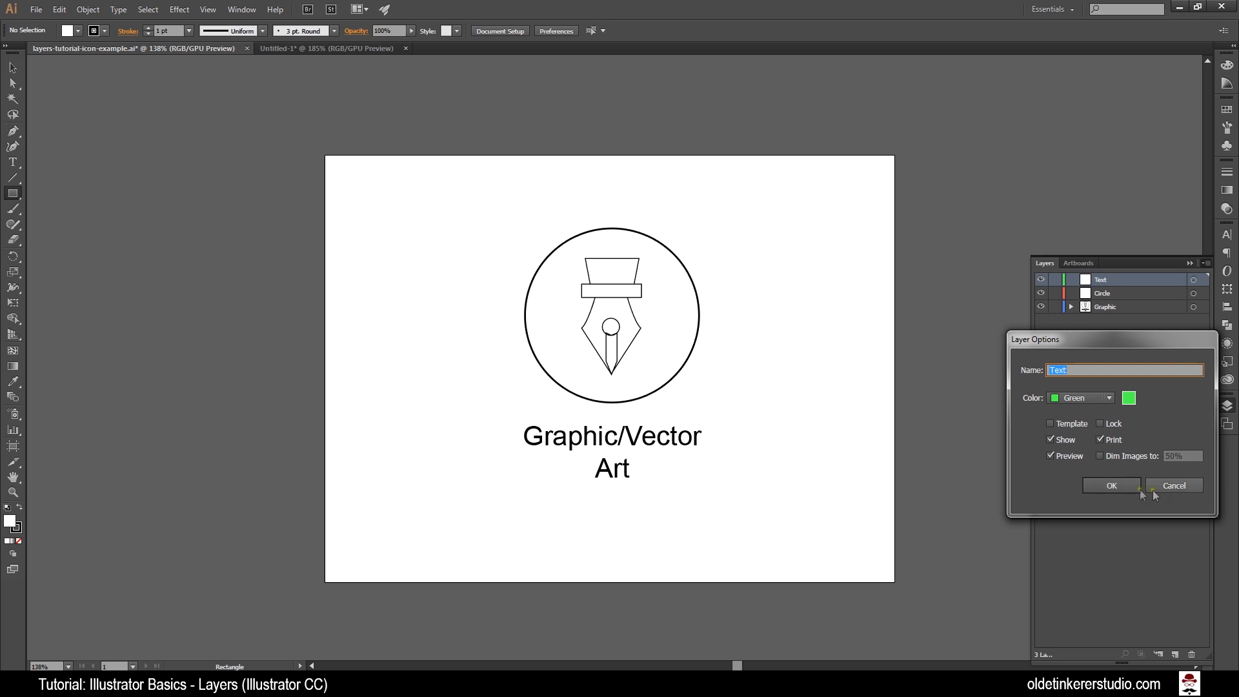
left_click(1175, 486)
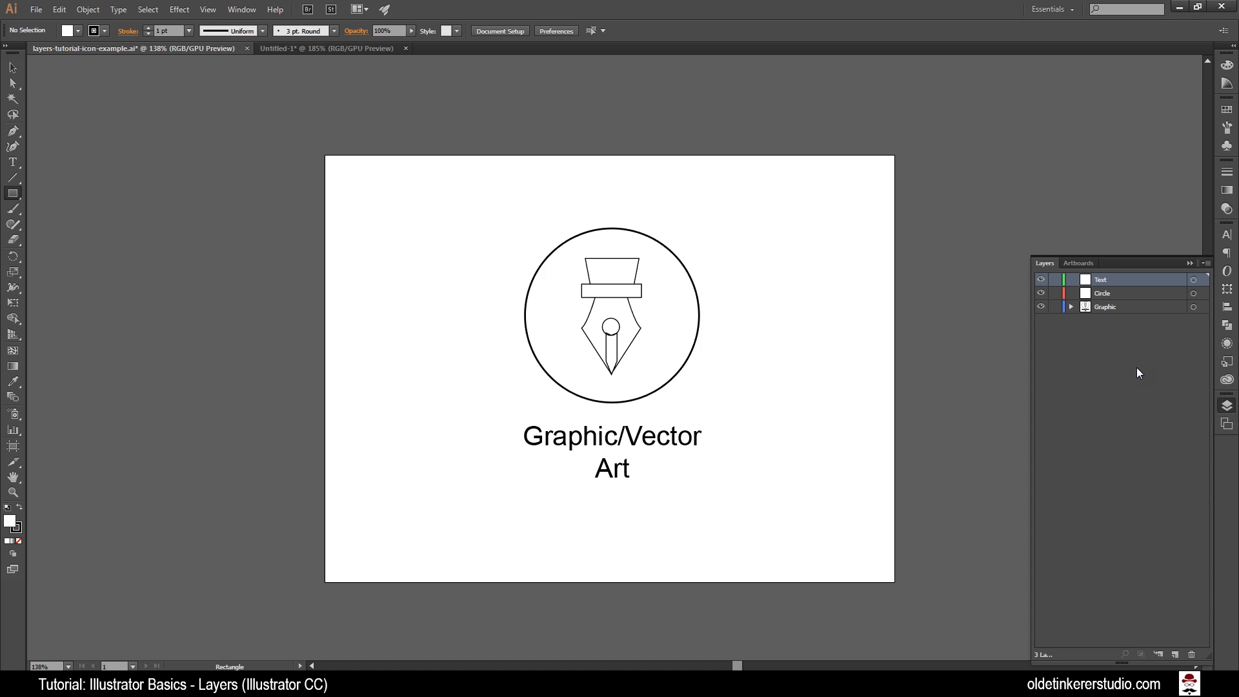
double_click(1148, 304)
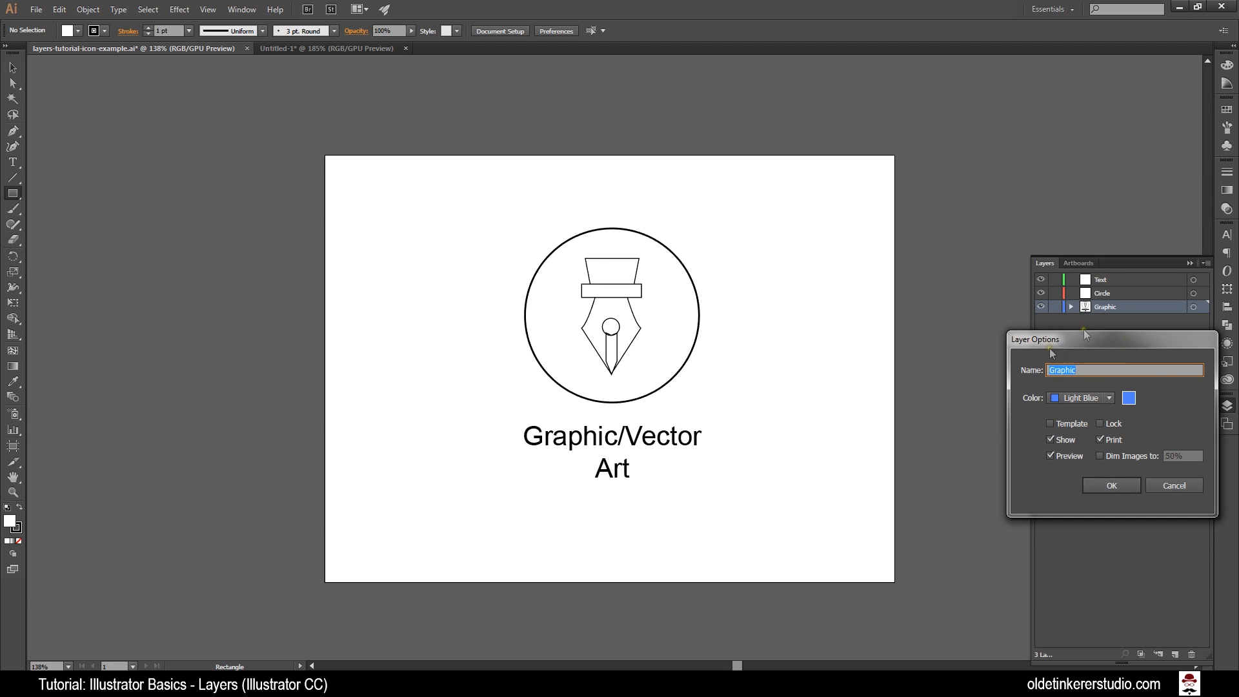
left_click(1170, 485)
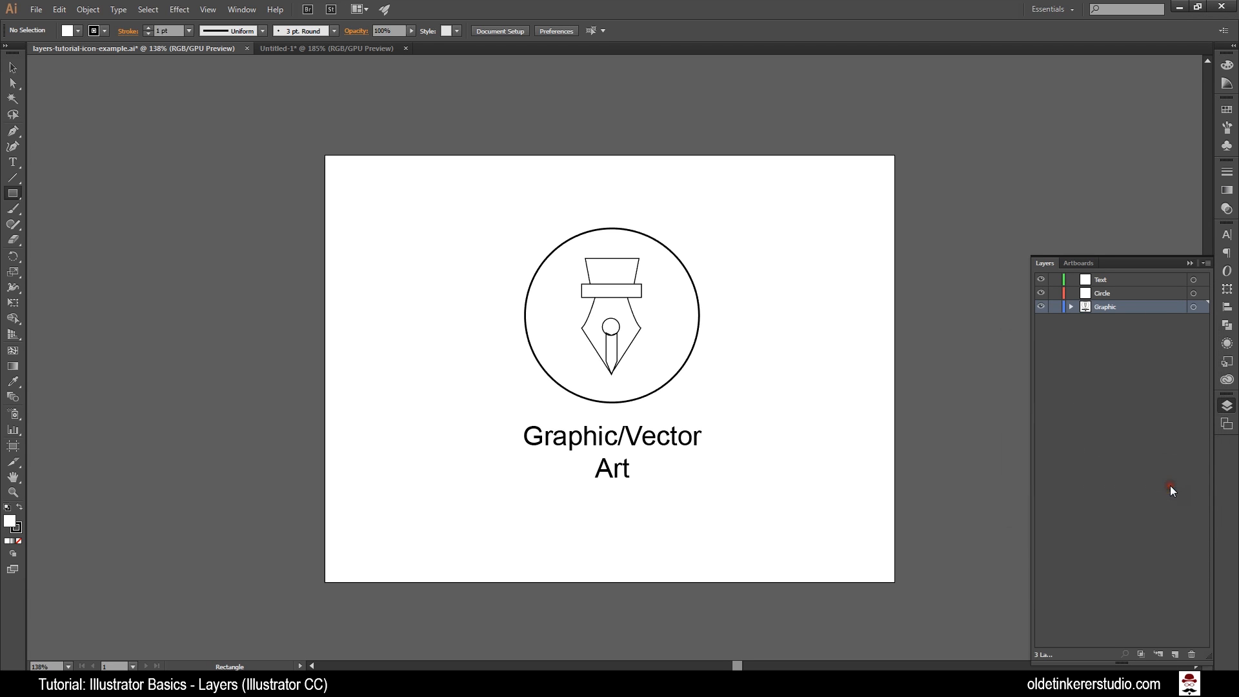
Move the large ellipse around the icon from the Graphic layer to the Circle layer and expand the Circle layer.
left_click(1071, 307)
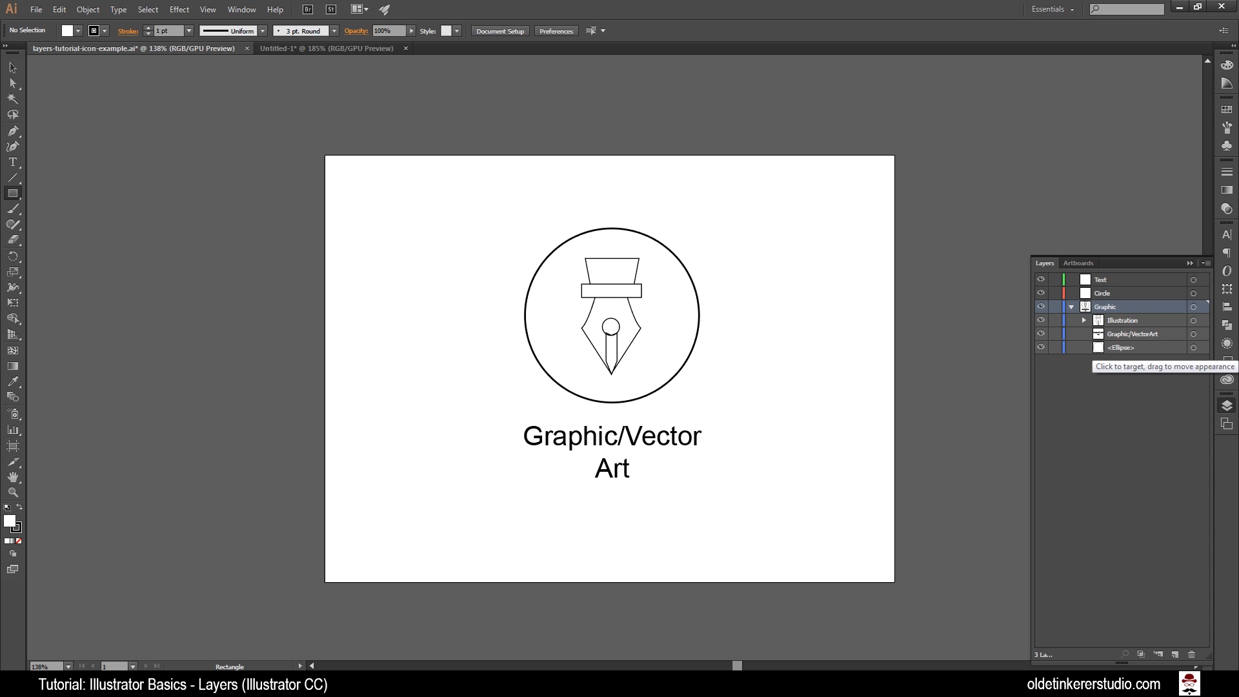
left_click(1193, 347)
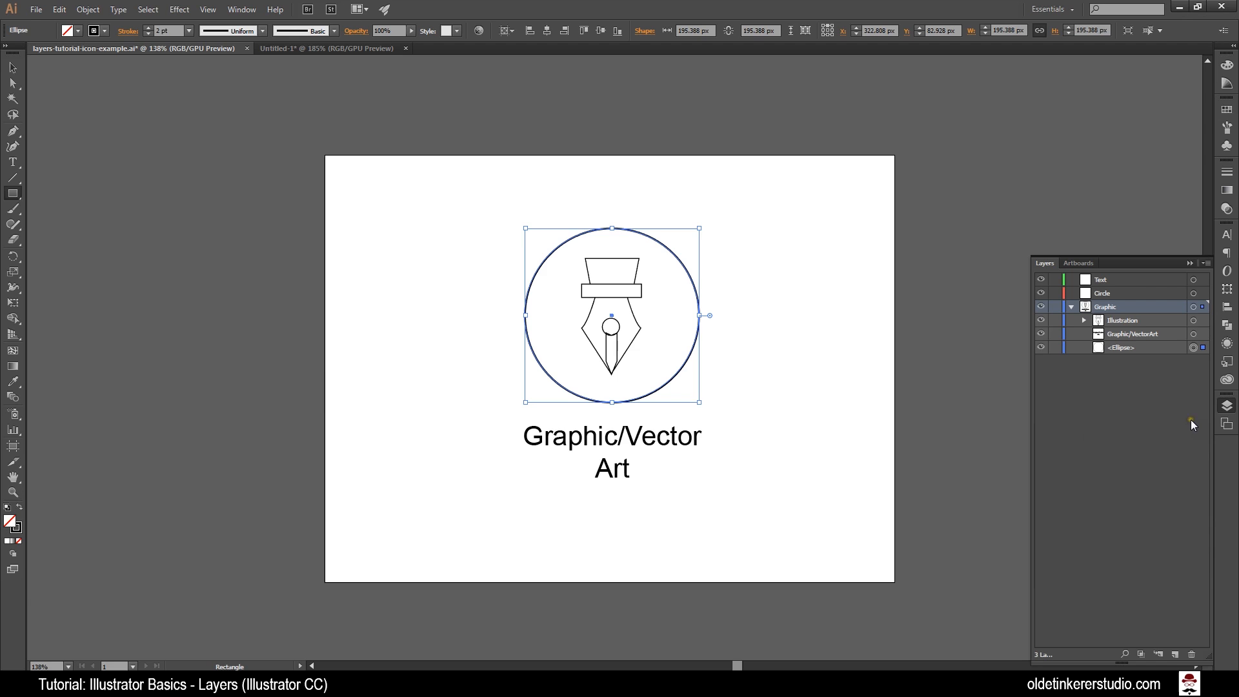
left_click(1203, 347)
left_click_drag(1202, 347, 1203, 292)
left_click_drag(1204, 292, 1204, 293)
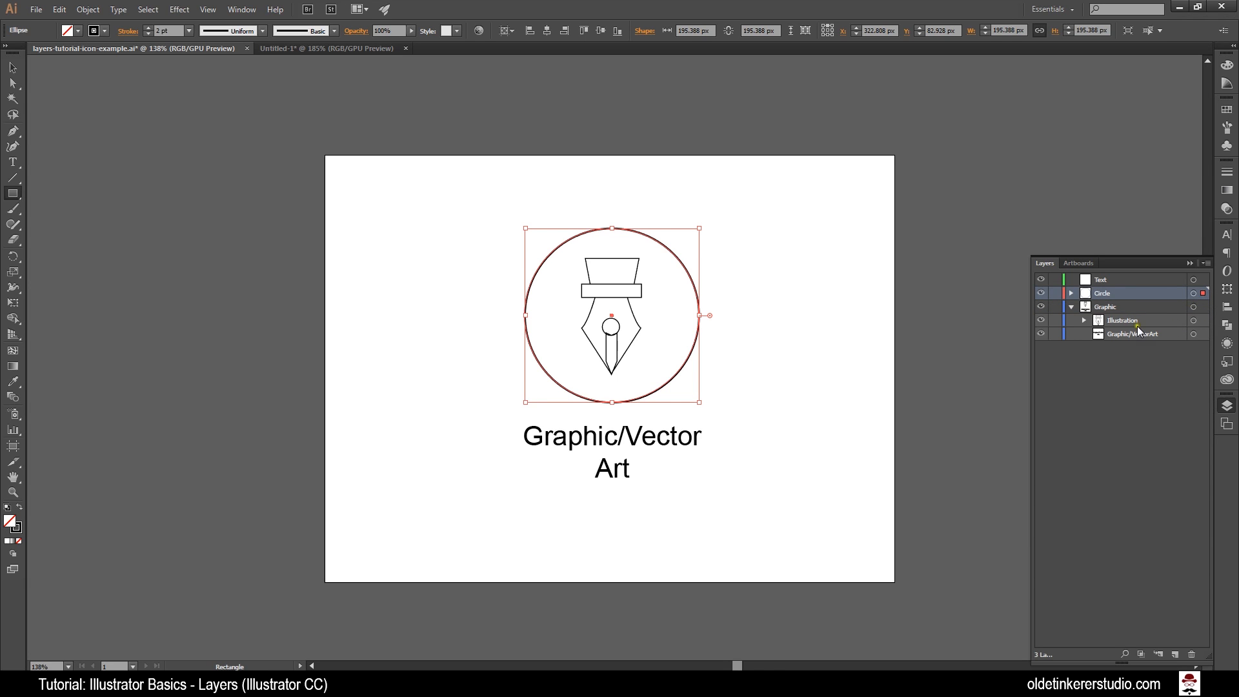
left_click(1072, 293)
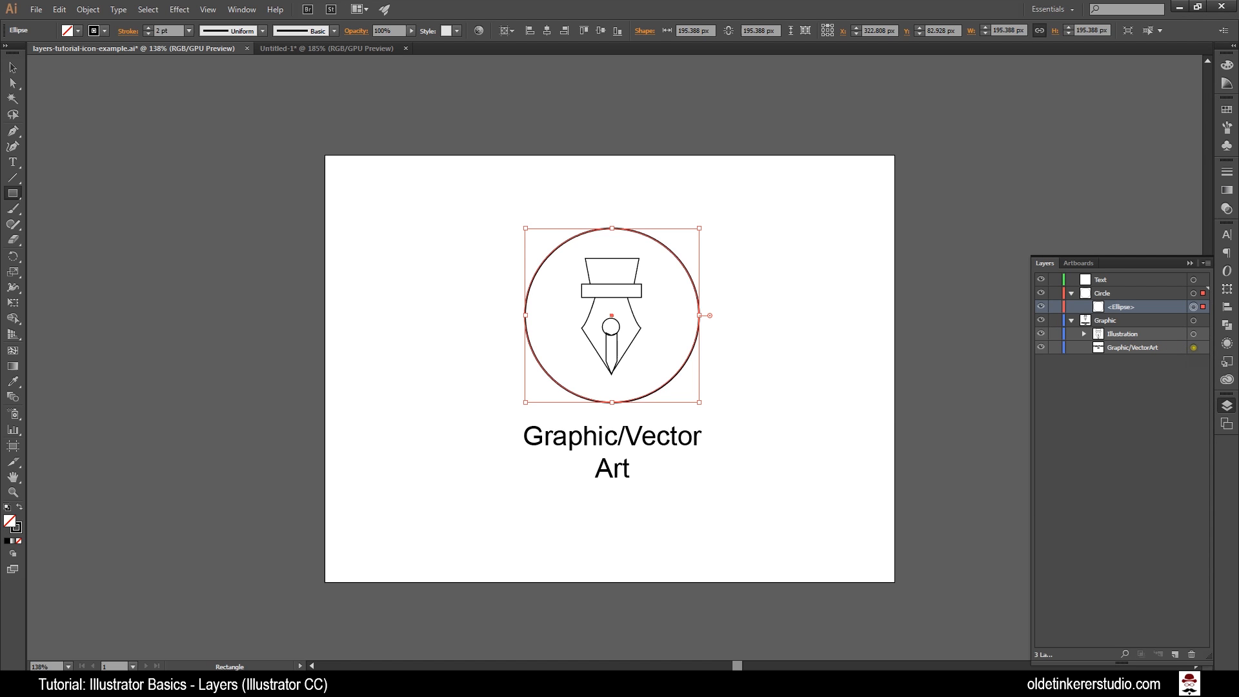
Move the Graphic/Vector Art text object from the Graphic layer to the Text layer and expand the Text layer.
left_click(1193, 347)
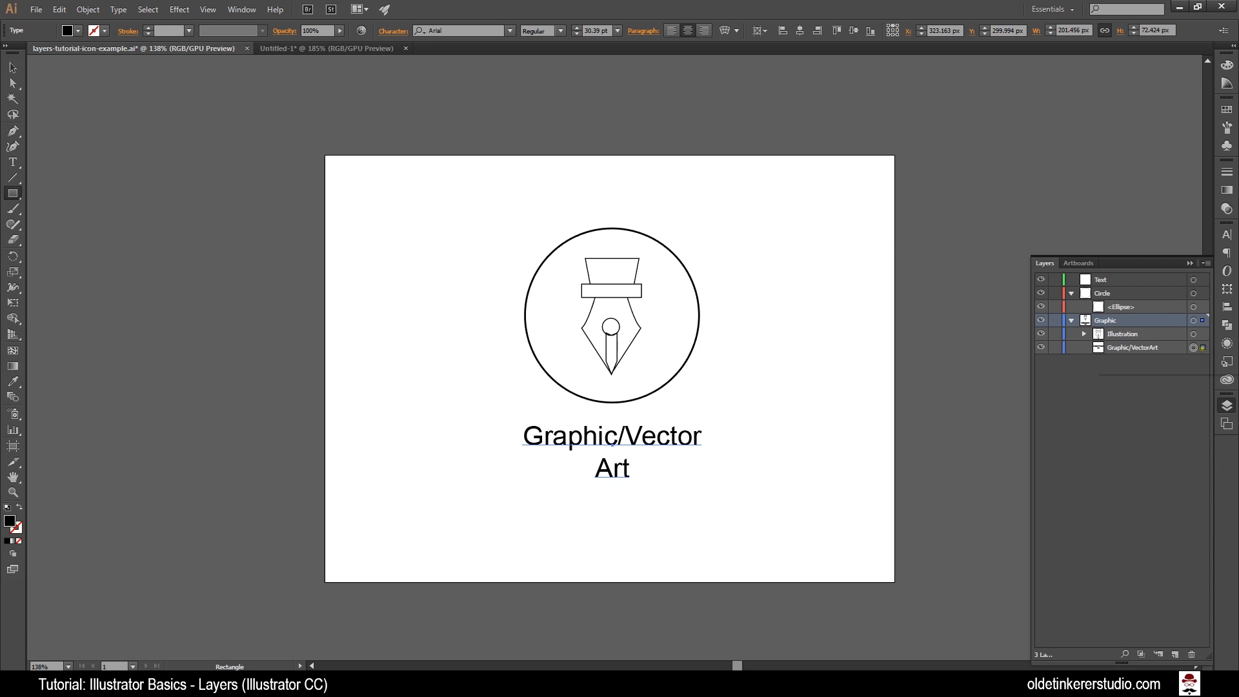
left_click(1202, 347)
left_click_drag(1202, 348, 1201, 282)
left_click_drag(1201, 281, 1203, 281)
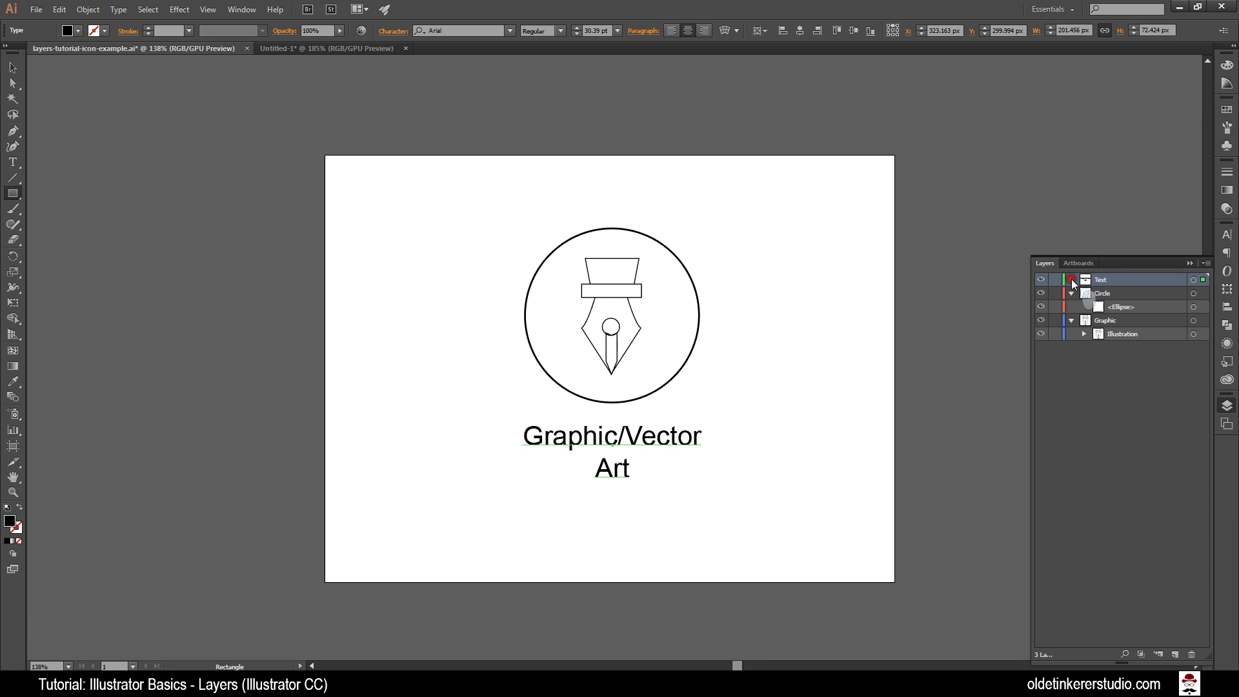
left_click(1071, 279)
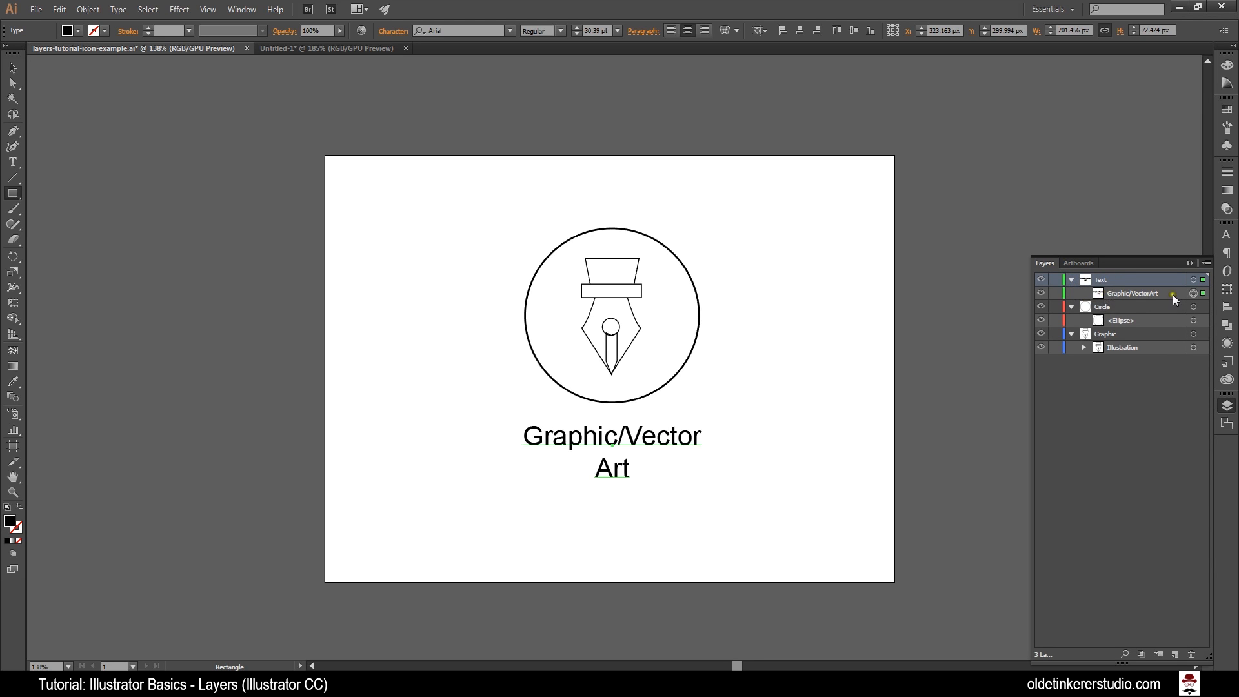
Hide the Graphic/Vector Art text object, and make the Text layer visible again.
left_click(1128, 293)
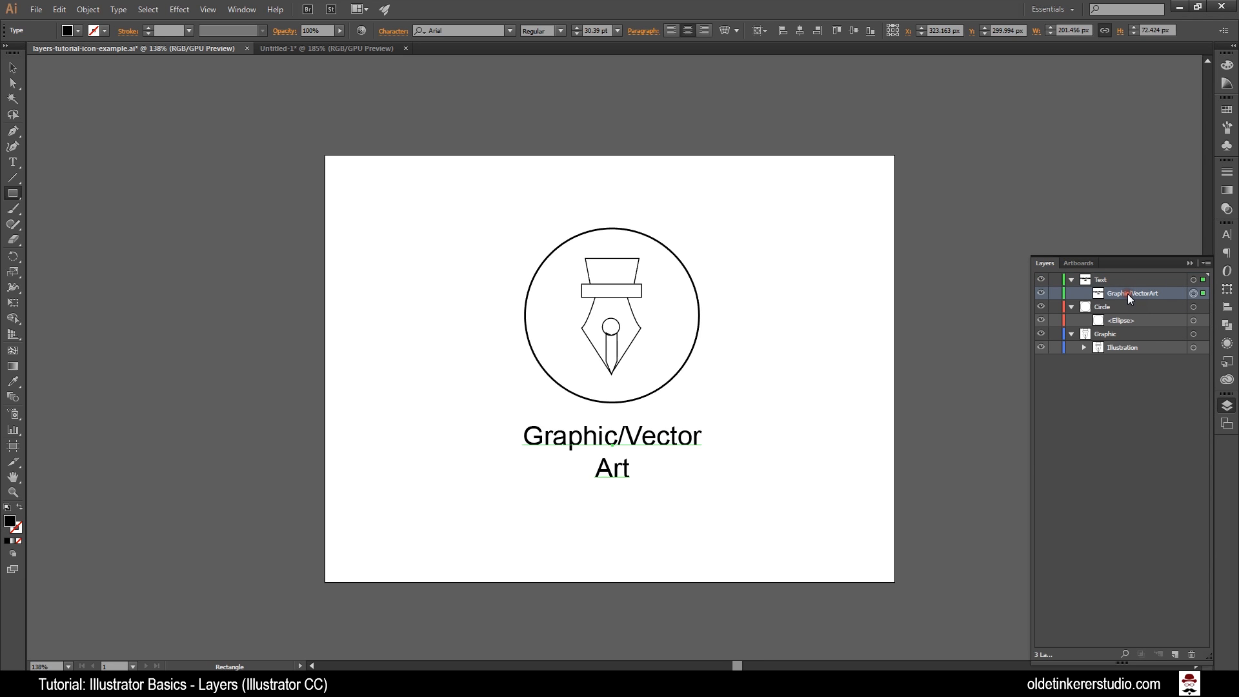
left_click(1193, 293)
left_click(1040, 293)
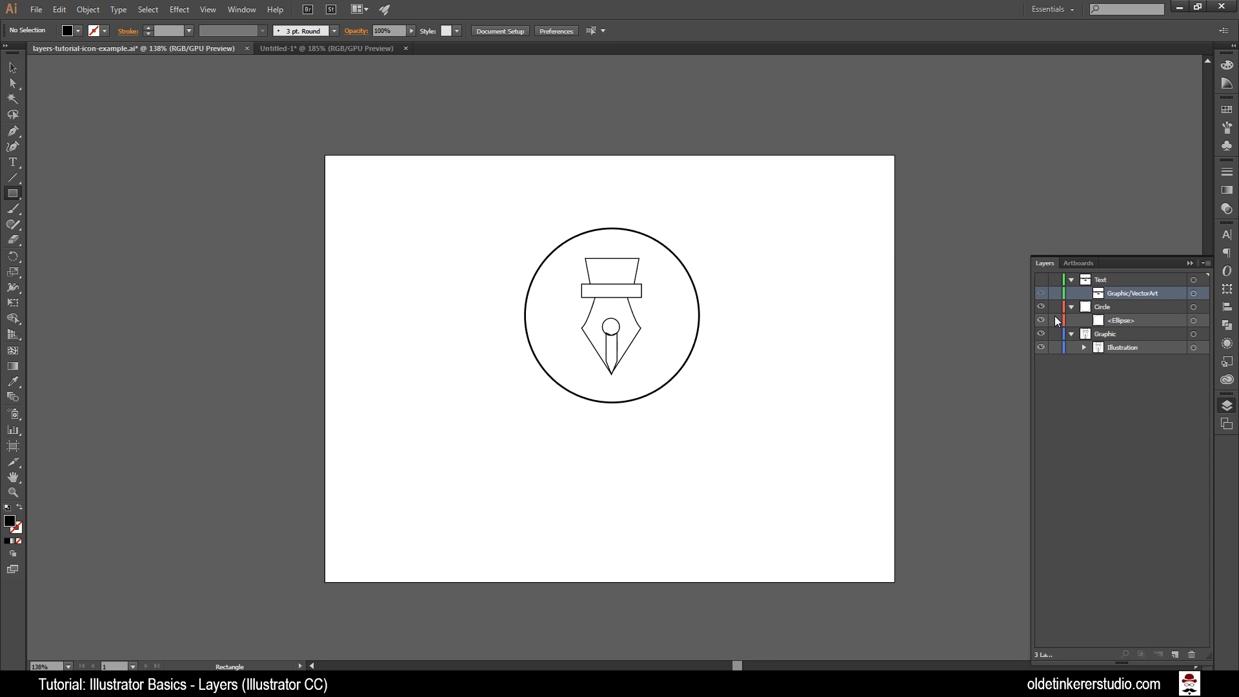
left_click(1040, 279)
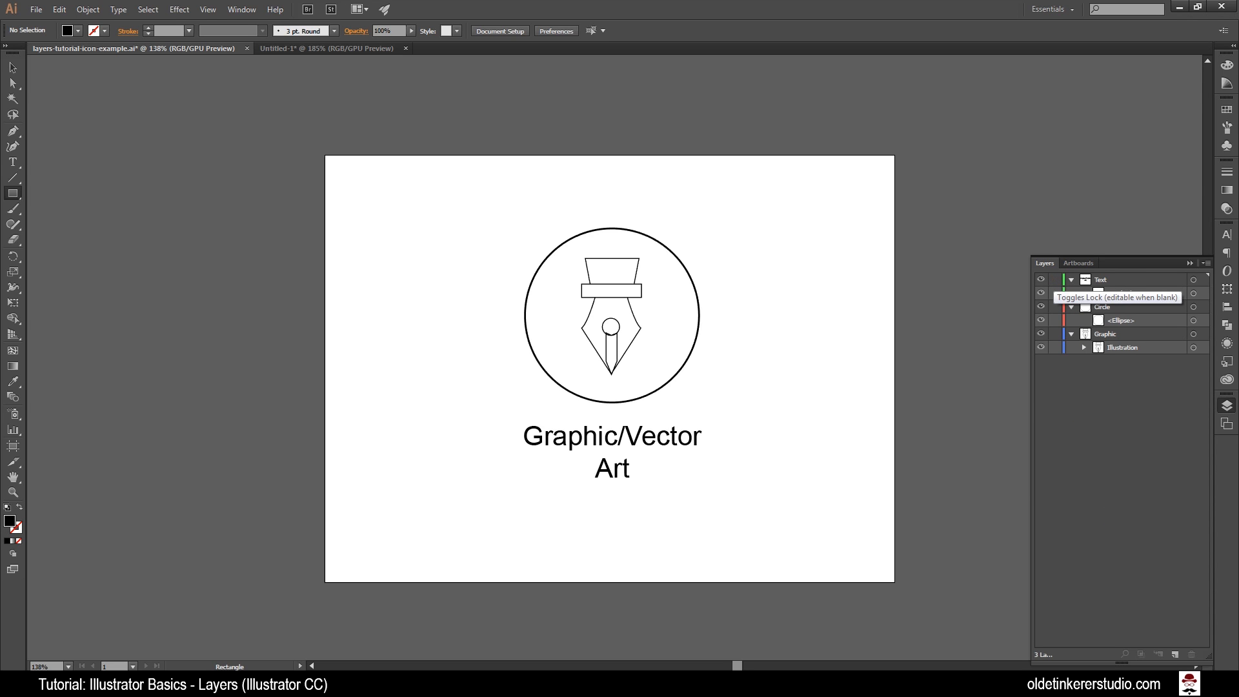
Lock the Text layer, try to select the text on the artboard, and unlock the layer again.
left_click(1055, 280)
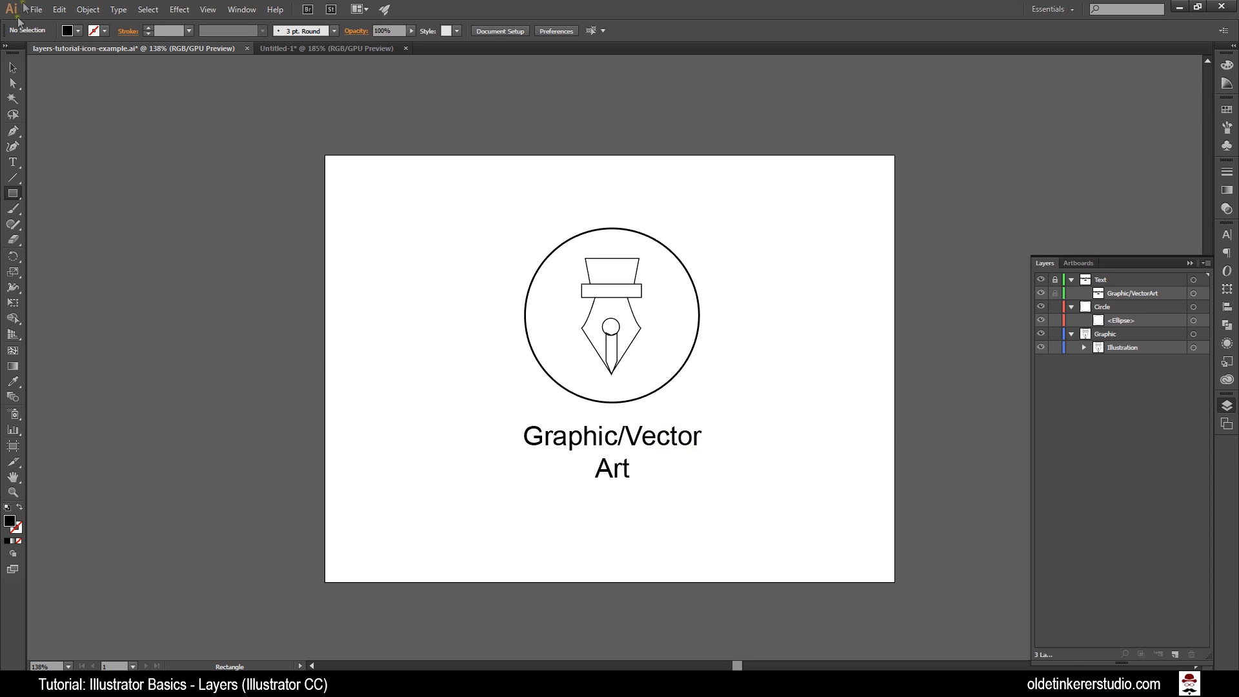
left_click(13, 69)
left_click_drag(515, 410, 679, 509)
left_click(1055, 279)
Delete the Text layer together with its artwork.
left_click(1142, 281)
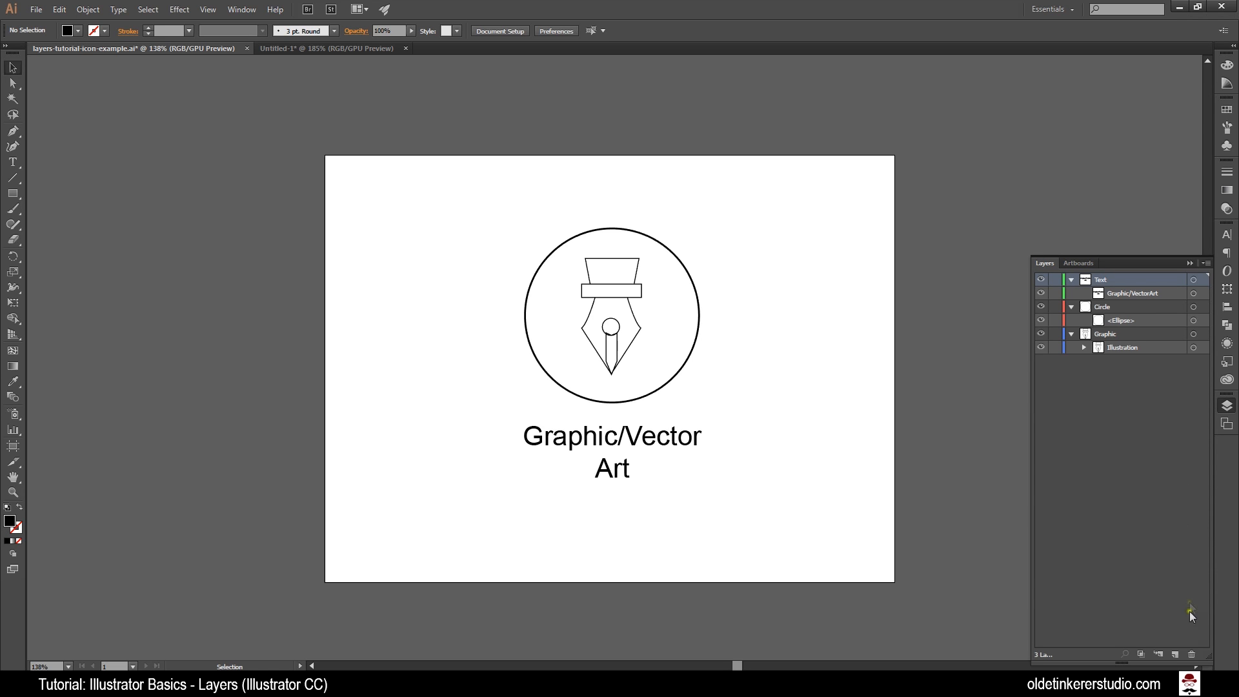
left_click(1190, 654)
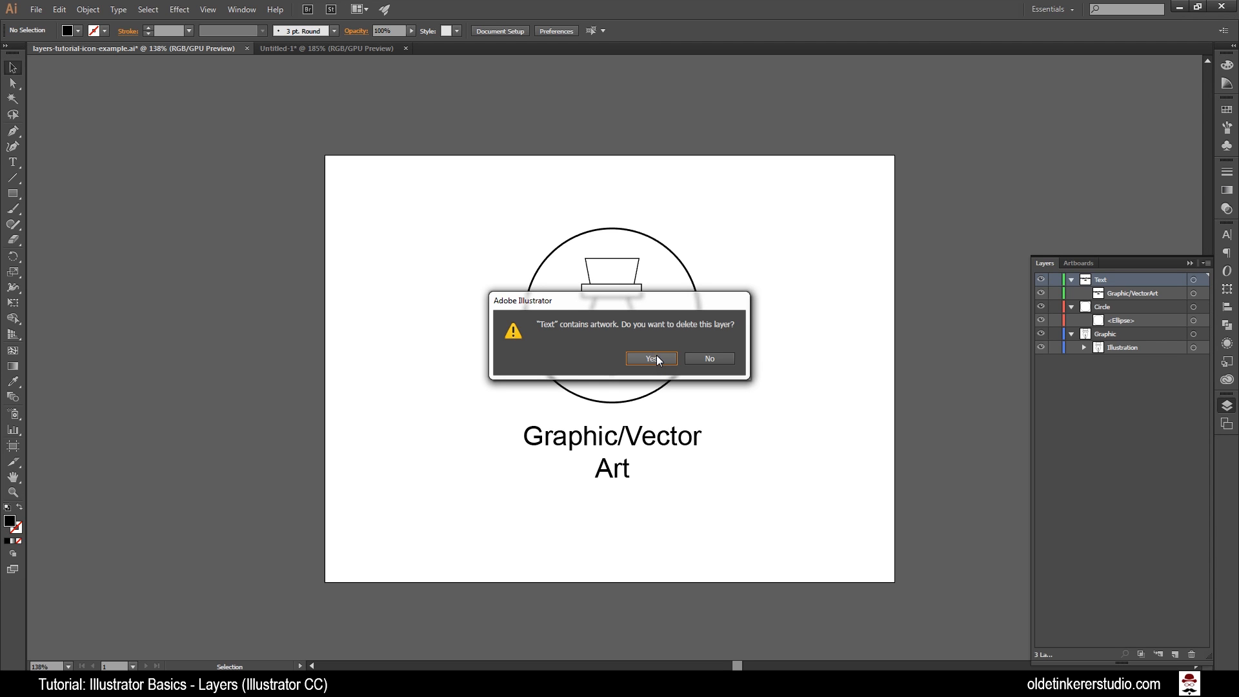
left_click(658, 359)
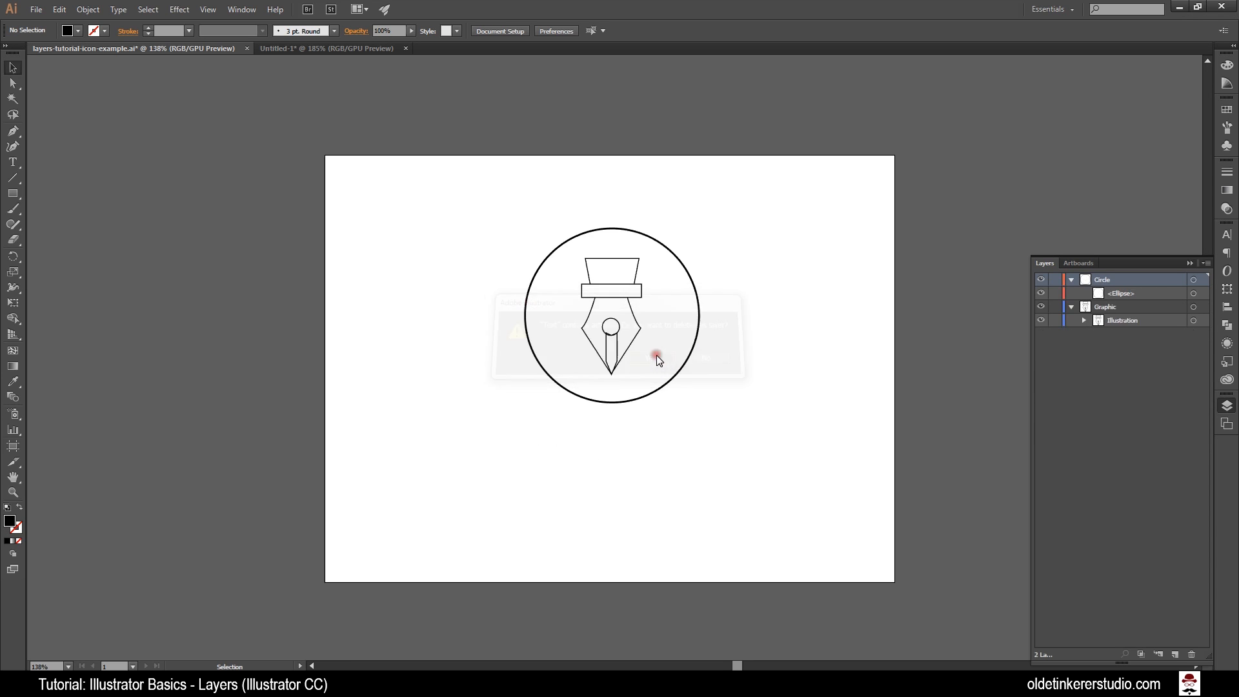